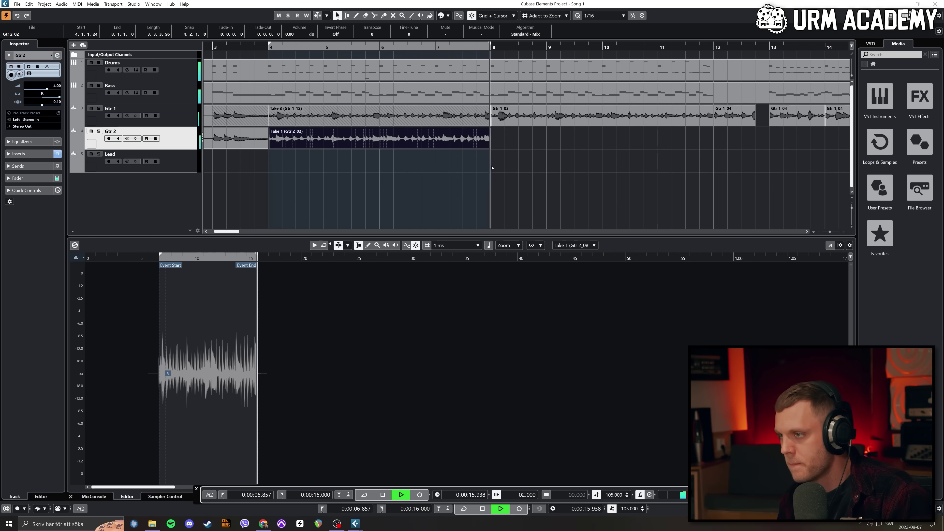
Step: Stop playback and delete the old Gtr 1 event between bars 8 and 12
key("space")
left_click(521, 122)
key("Delete")
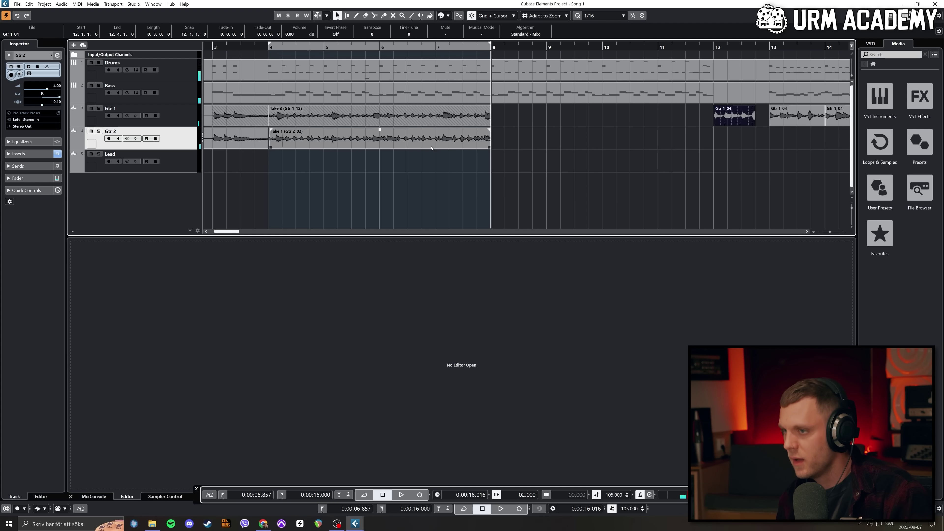
Step: Copy the two guitar takes from bars 4–8 to bar 8 with tracks swapped, Take 3 onto Gtr 2 and Take 1 onto Gtr 1
left_click(332, 141)
left_click(292, 122)
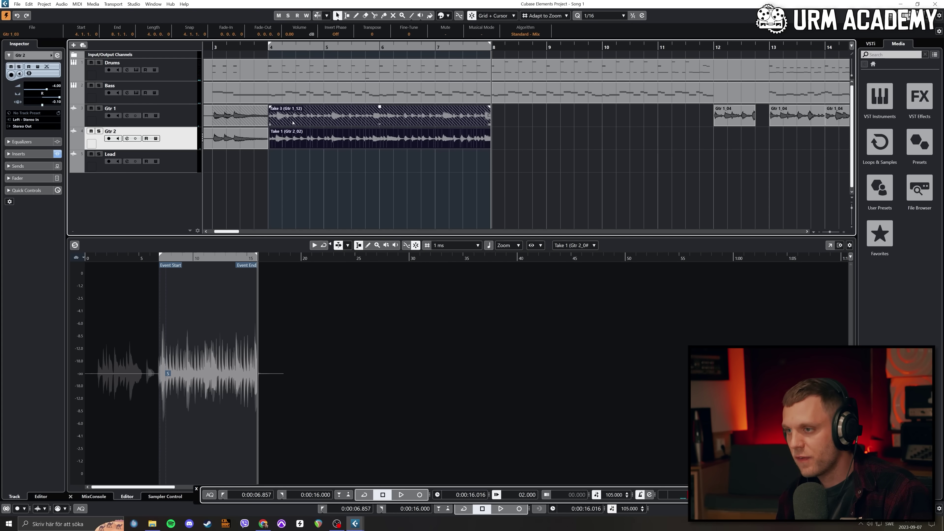
left_click_drag(328, 121, 514, 139)
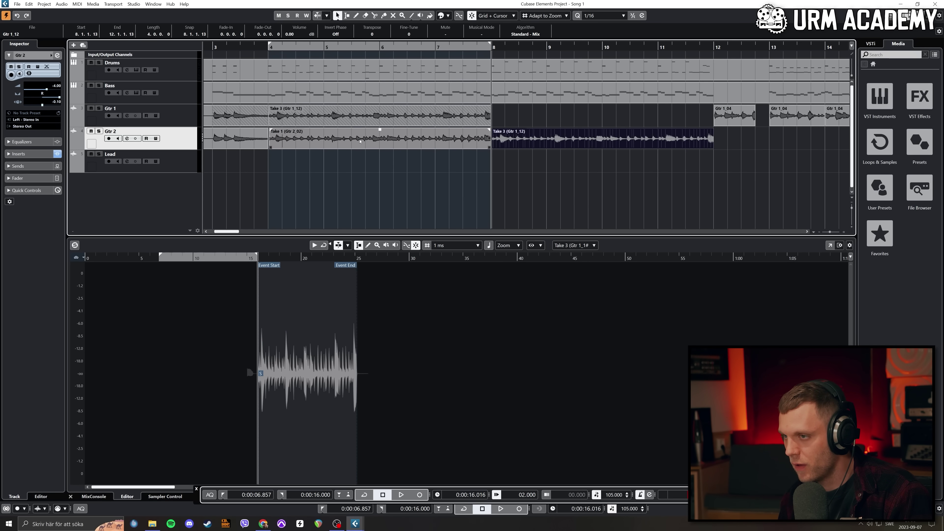
left_click(328, 140)
left_click_drag(326, 141, 548, 116)
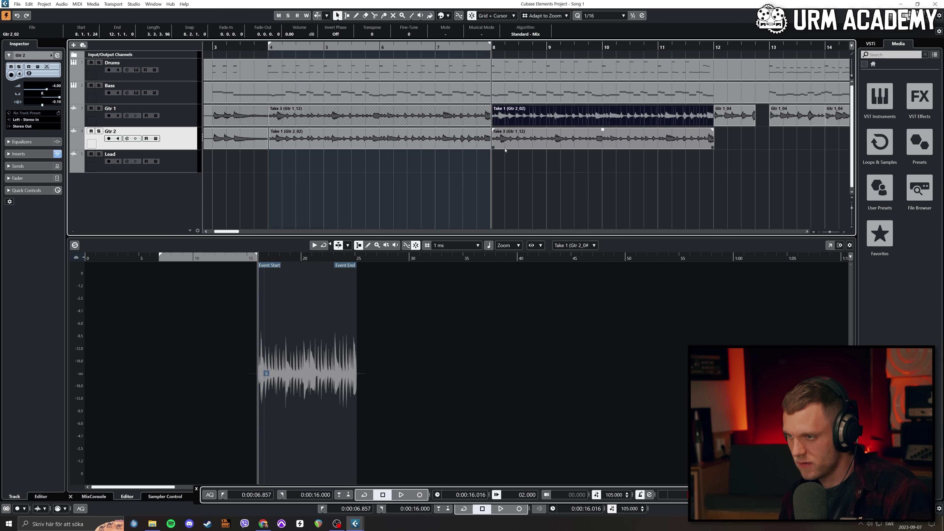
Step: Play the arrangement from the opening bars up to bar 12 to check the doubled guitars
left_click_drag(237, 234, 232, 235)
key("space")
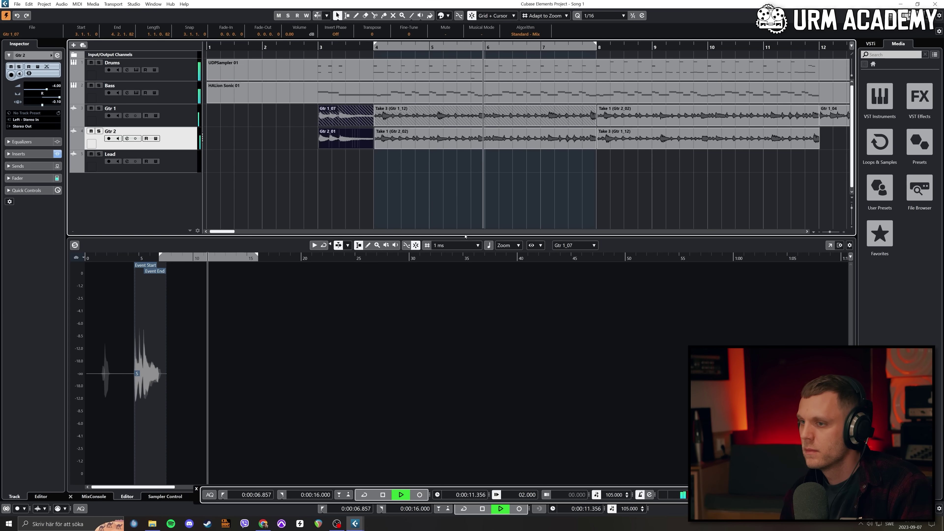
left_click_drag(227, 230, 236, 232)
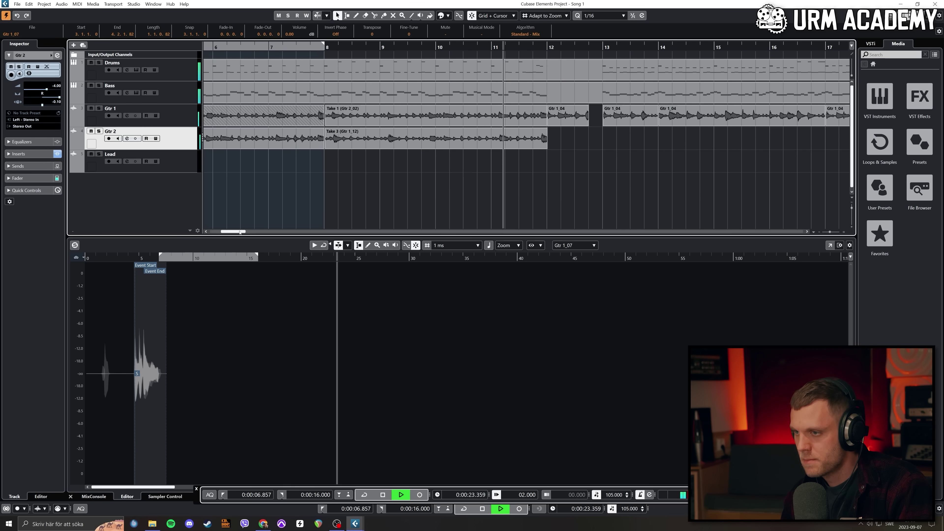
scroll(283, 229, "right", 5)
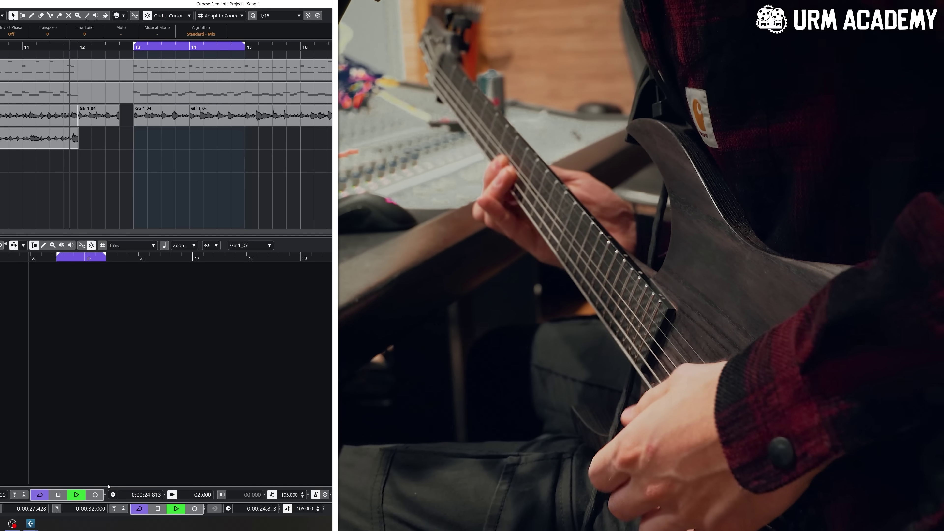
Step: Record loop takes over bars 13–15 on Gtr 1 and Gtr 2, and play the pair back
key("KP_Multiply")
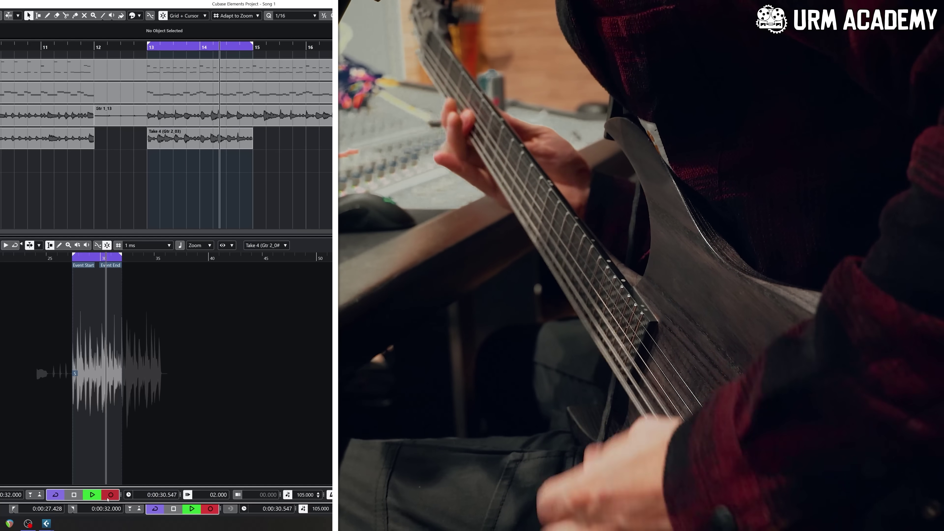
key("space")
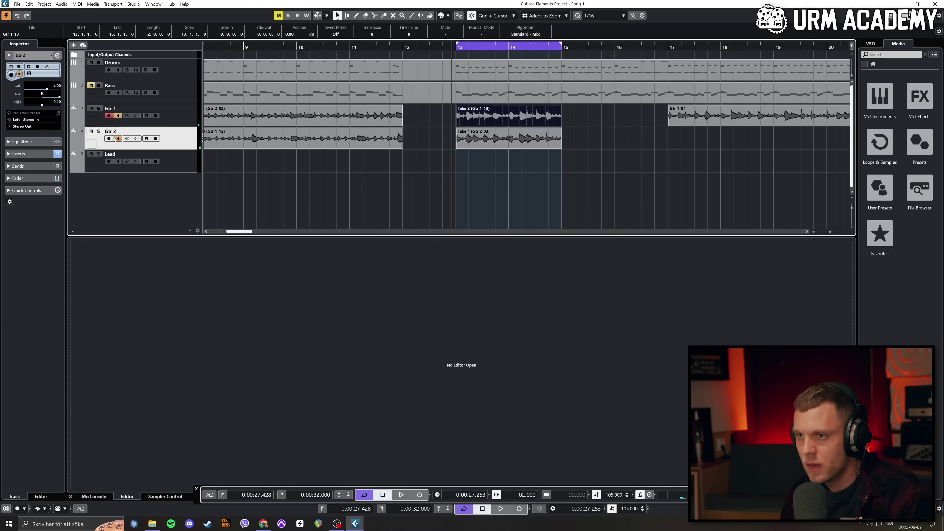
key("space")
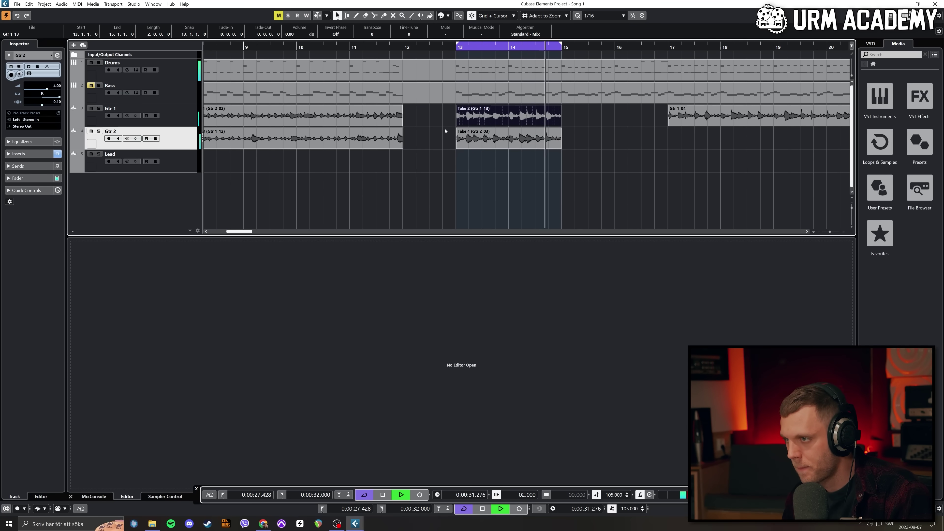
key("space")
Step: Copy the new bar 13–15 takes to bar 15 with swapped tracks, Take 4 onto Gtr 1 and Take 2 onto Gtr 2
double_click(532, 147)
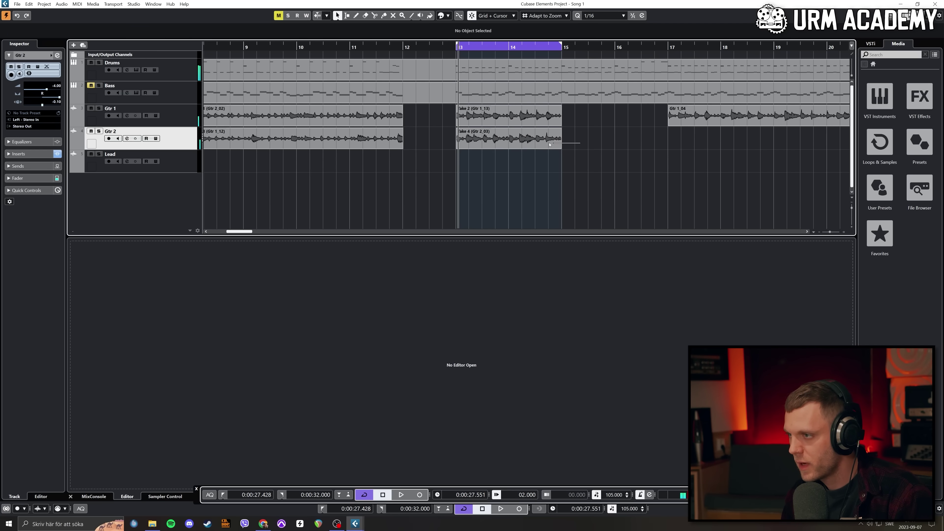
left_click_drag(533, 146, 631, 119)
left_click_drag(505, 124, 610, 148)
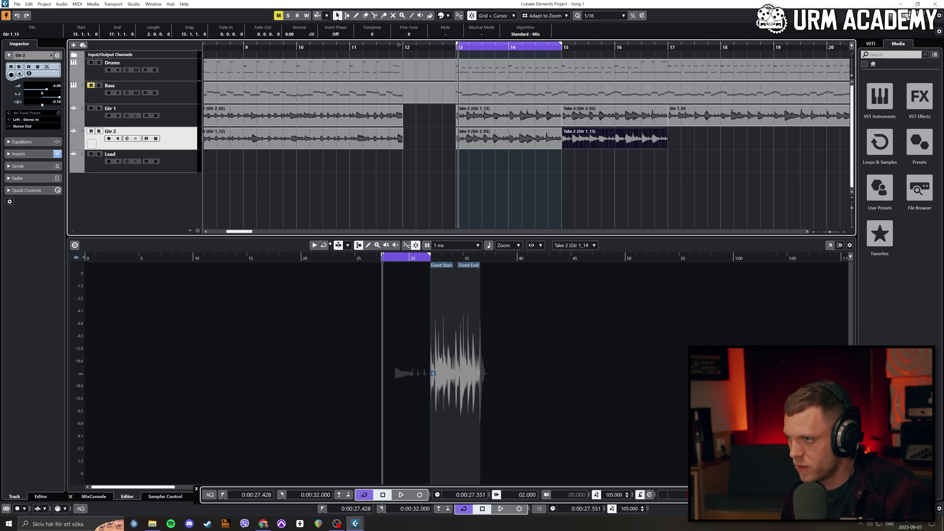
Step: Set the loop range to bar 12 and record the transition part there on Gtr 1
left_click_drag(398, 44, 456, 45)
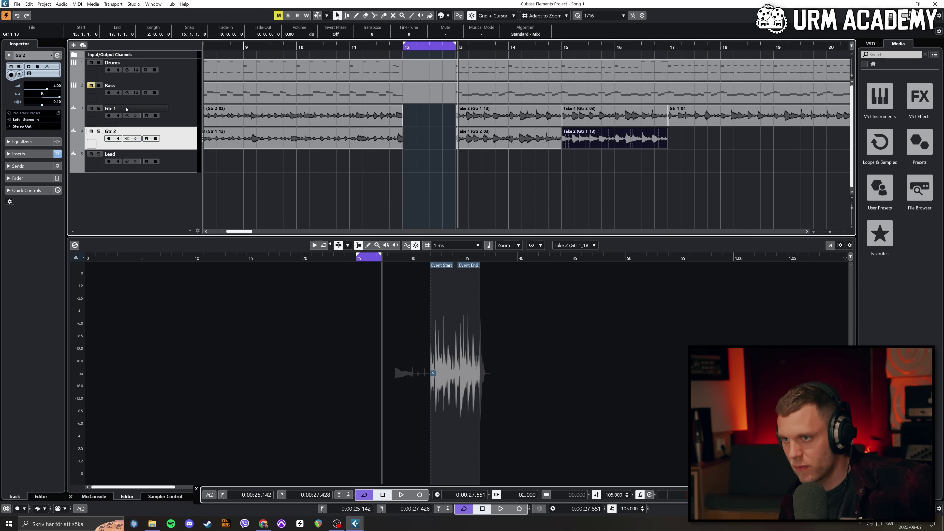
key("space")
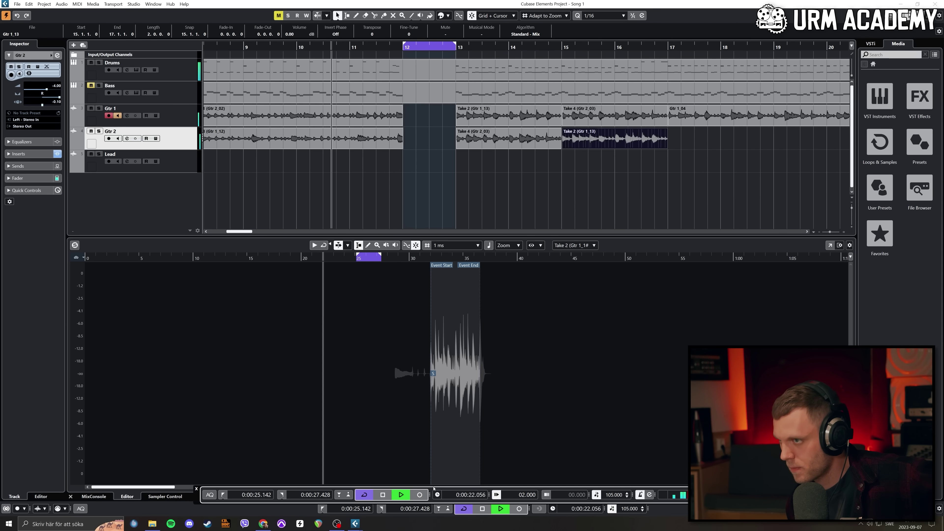
key("KP_Multiply")
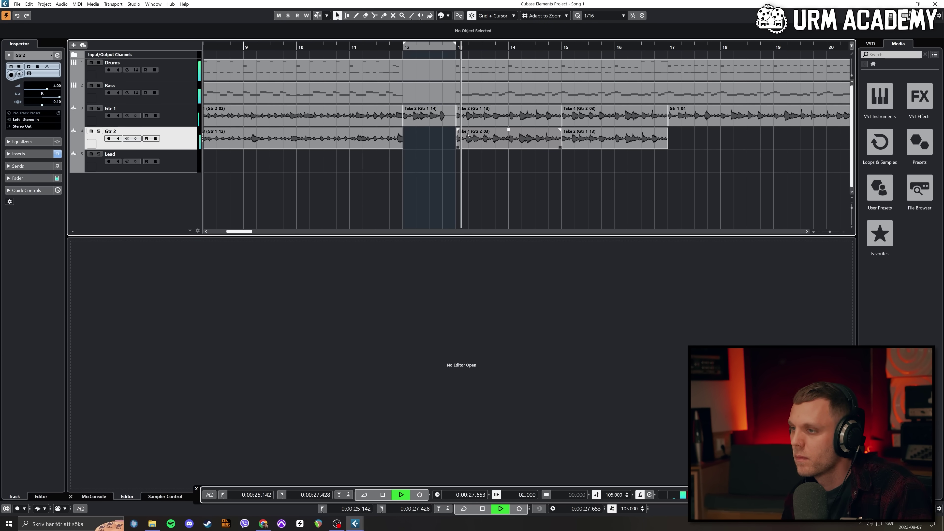
Step: Split the events shortly after beat 12.4 and delete the silent tail of the Gtr 1 take before bar 13
left_click(447, 47)
key("h")
key("h")
key("h")
key("h")
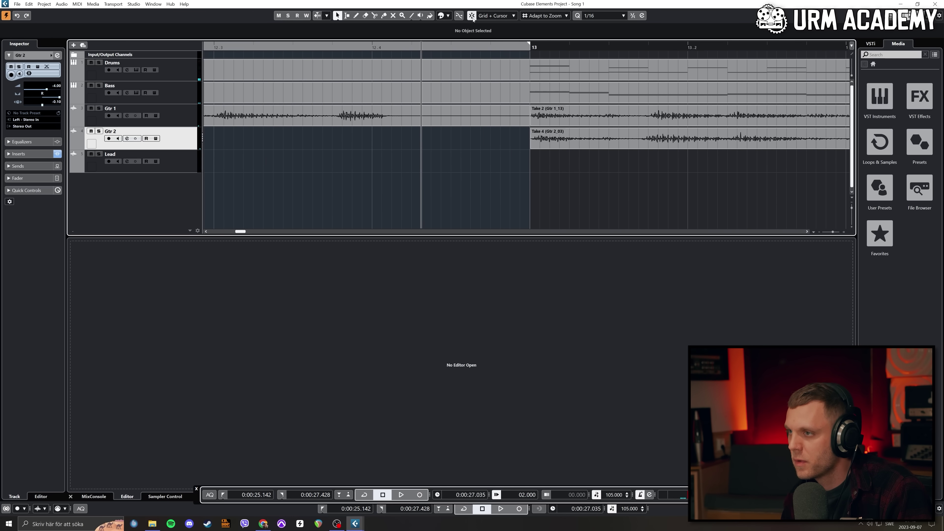
key("h")
left_click(379, 56)
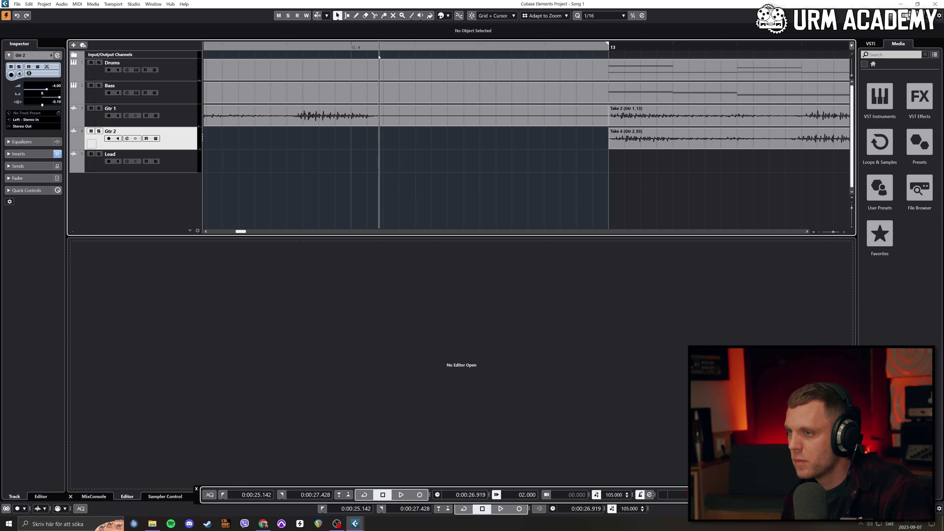
key("alt+x")
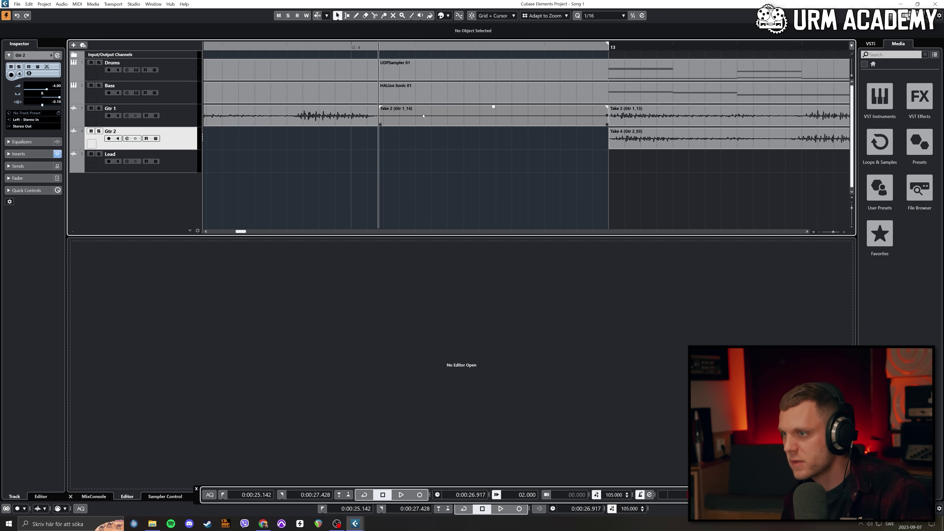
left_click(421, 116)
key("Delete")
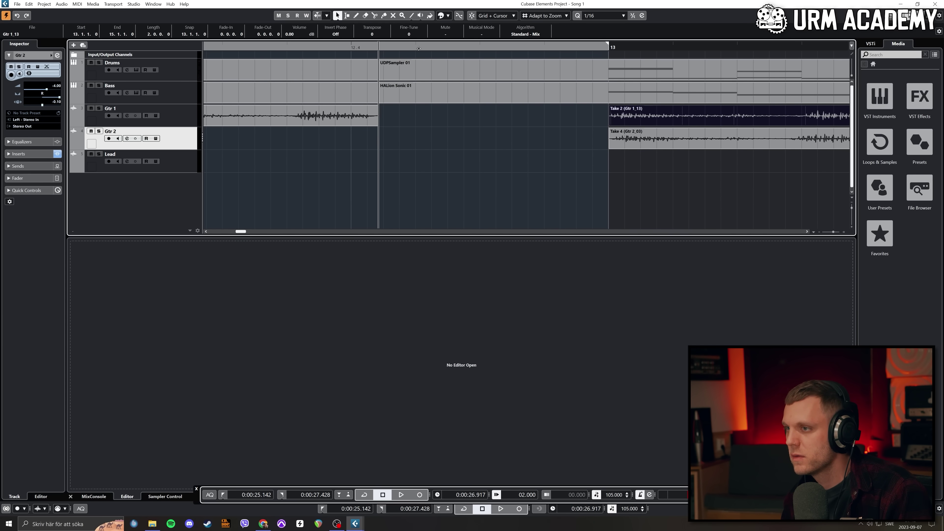
Step: Play through the trimmed bar 12 transition into bar 13 to check the edit
key("g")
key("space")
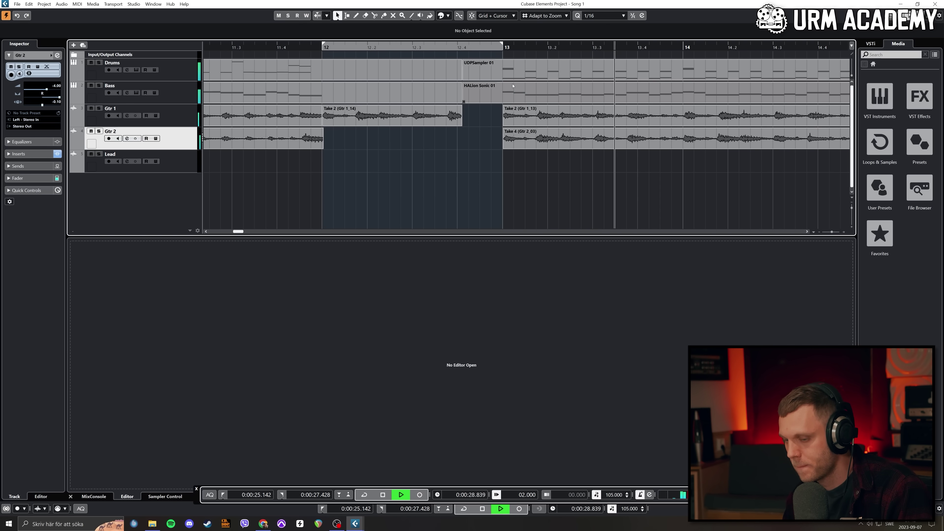
left_click(818, 232)
left_click(818, 233)
left_click(819, 232)
left_click(819, 232)
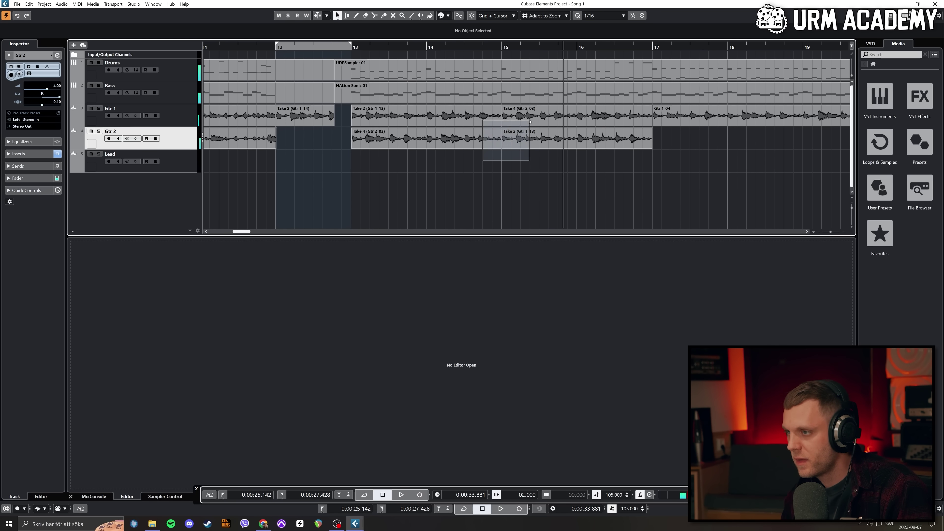
Step: Copy the four guitar events of bars 13–17 to bar 17, replacing the old Gtr 1 event there
left_click_drag(530, 121, 589, 130)
left_click(651, 47)
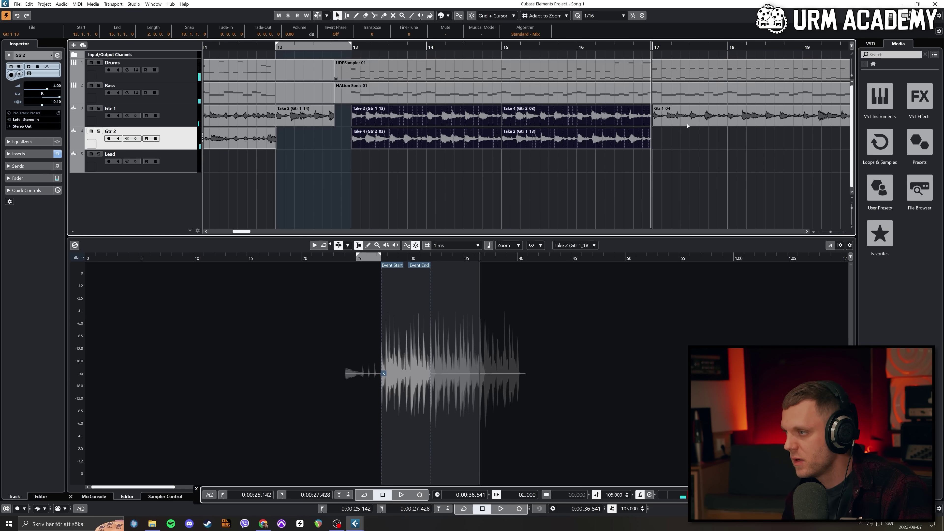
key("ctrl+v")
key("Delete")
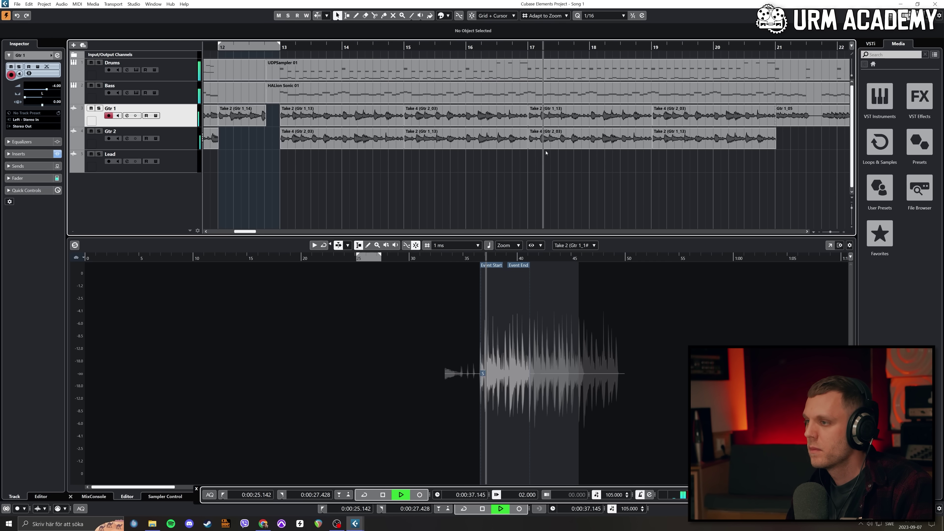
Step: Record the closing riff from bar 21 to 25 on Gtr 1 and double it on Gtr 2
left_click_drag(245, 232, 258, 230)
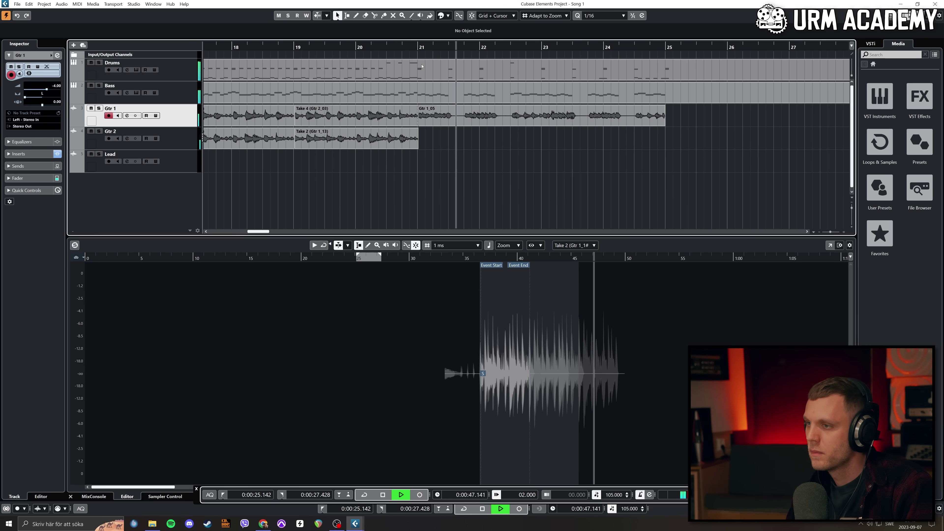
left_click_drag(410, 48, 408, 71)
key("space")
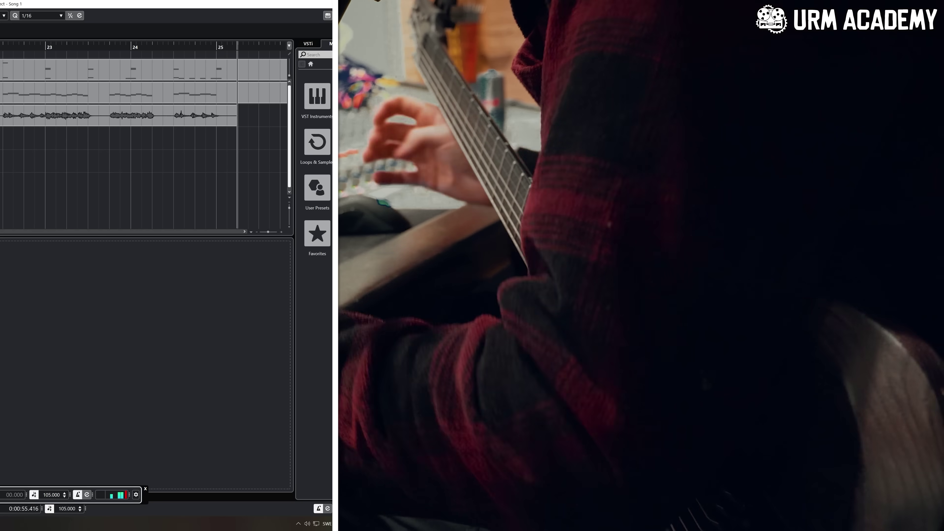
key("space")
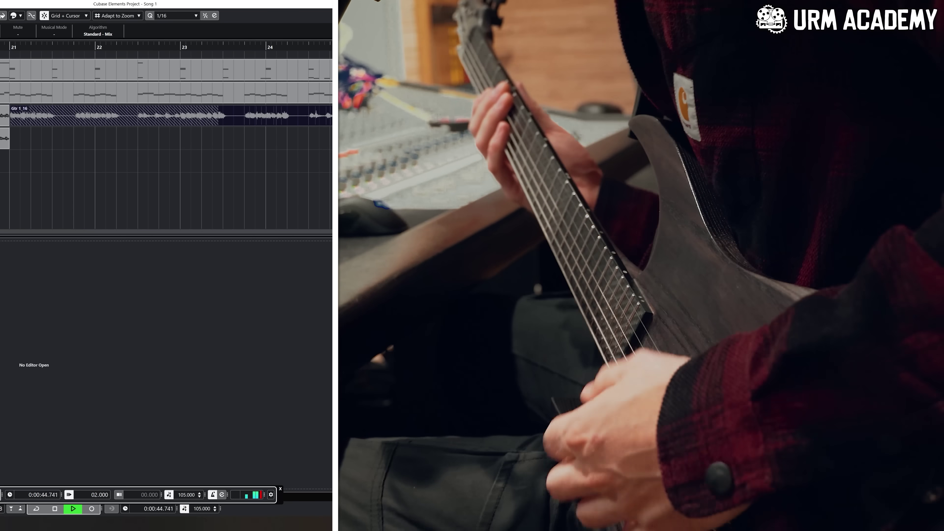
key("KP_Multiply")
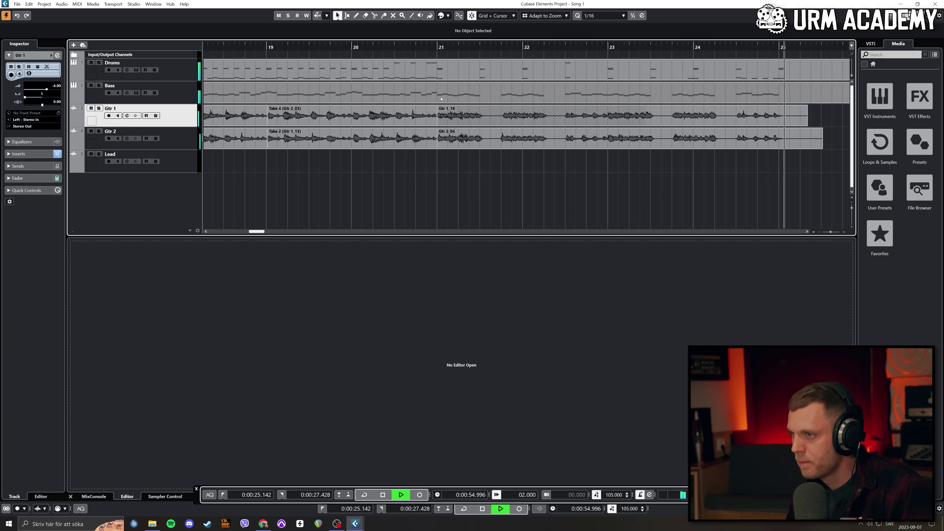
Step: Split the Gtr 1 and Gtr 2 events around the silence between beats 21.3 and 21.4 and cut the gap out
key("space")
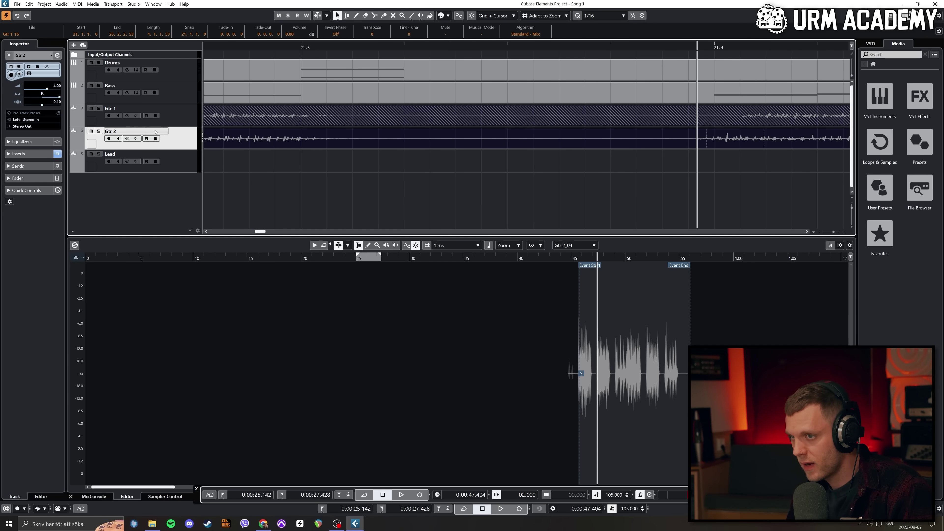
left_click(510, 169)
left_click(508, 119)
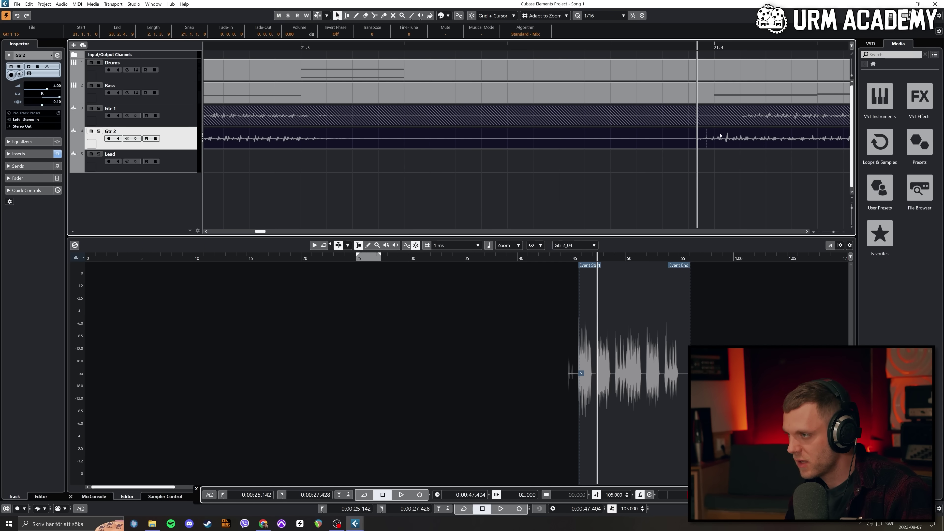
key("ctrl+z")
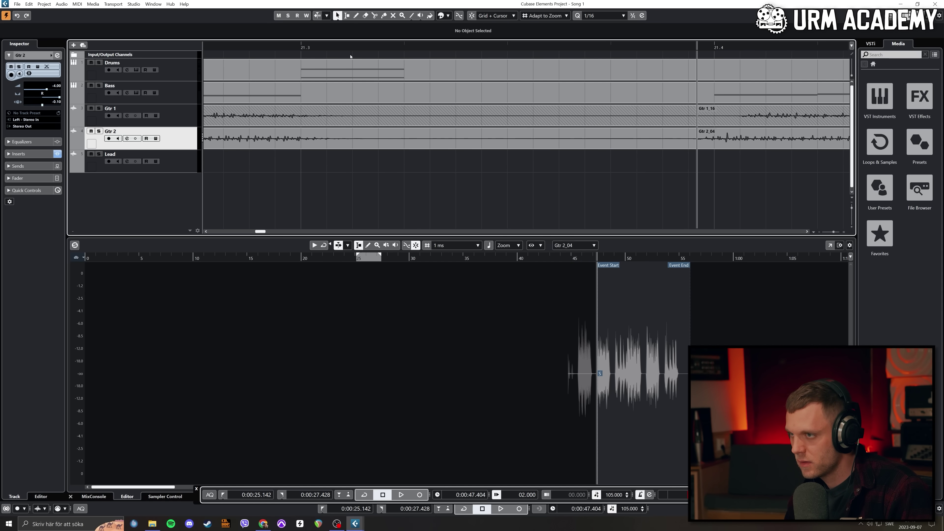
left_click(344, 47)
left_click(392, 120)
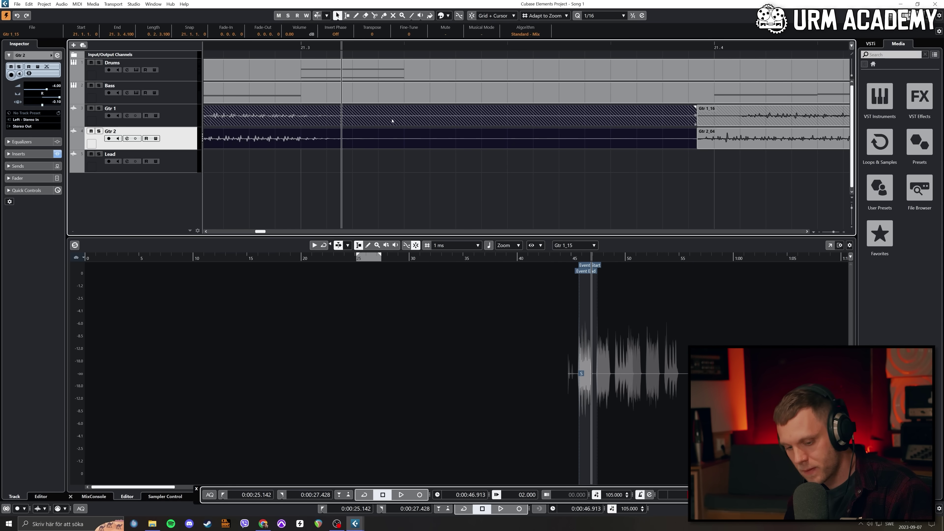
key("alt+x")
left_click(430, 166)
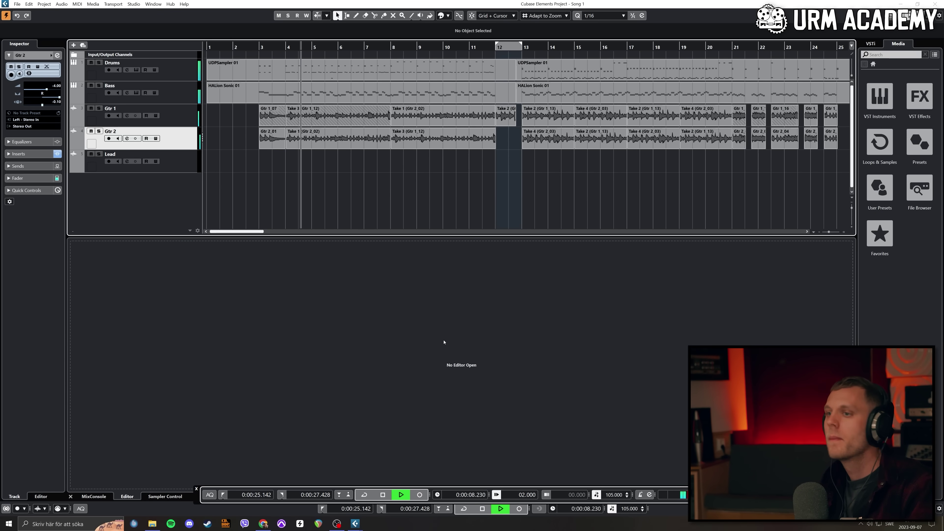
Step: Set the Bass track's volume to -9.45 and listen to the song through to the end of the guitars
left_click(72, 99)
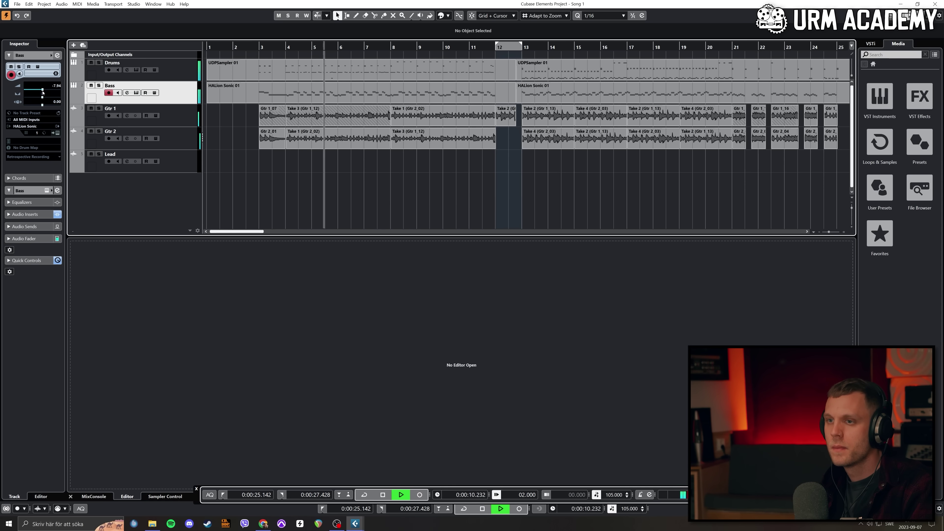
left_click_drag(42, 91, 41, 91)
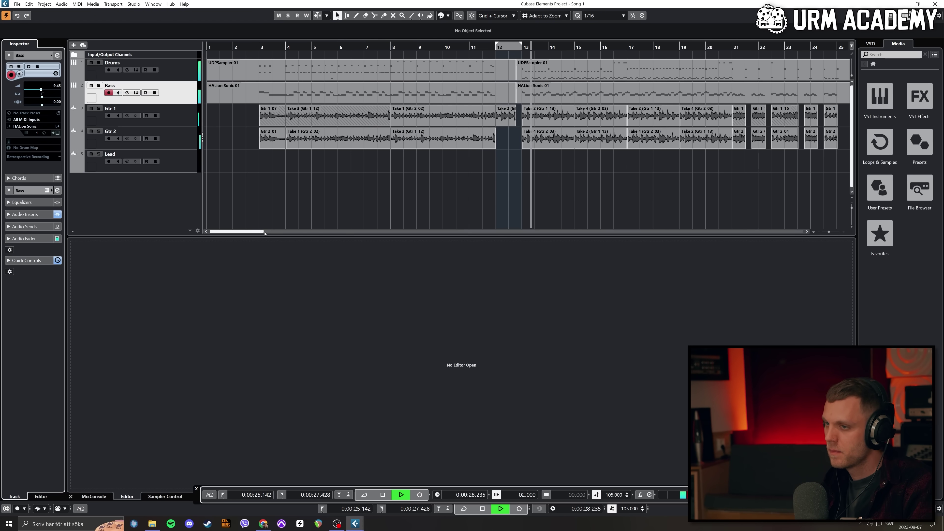
left_click_drag(261, 232, 271, 231)
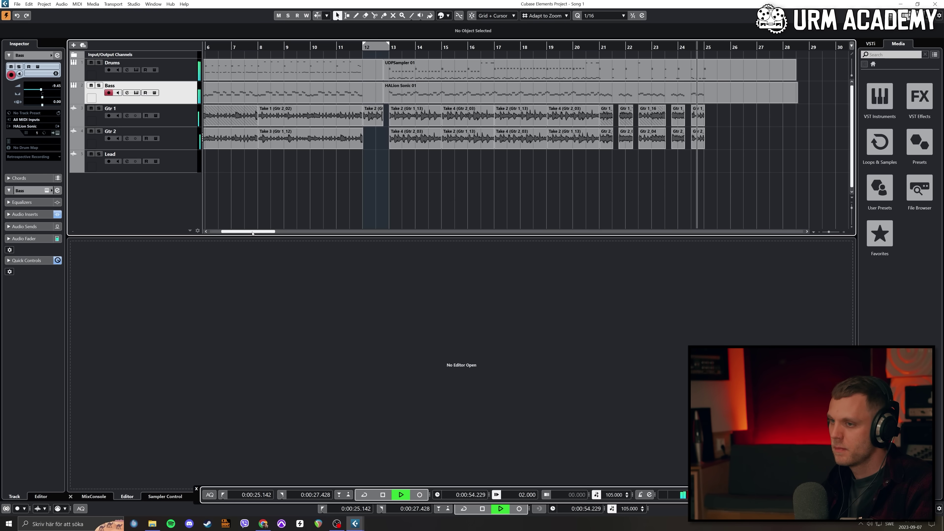
key("space")
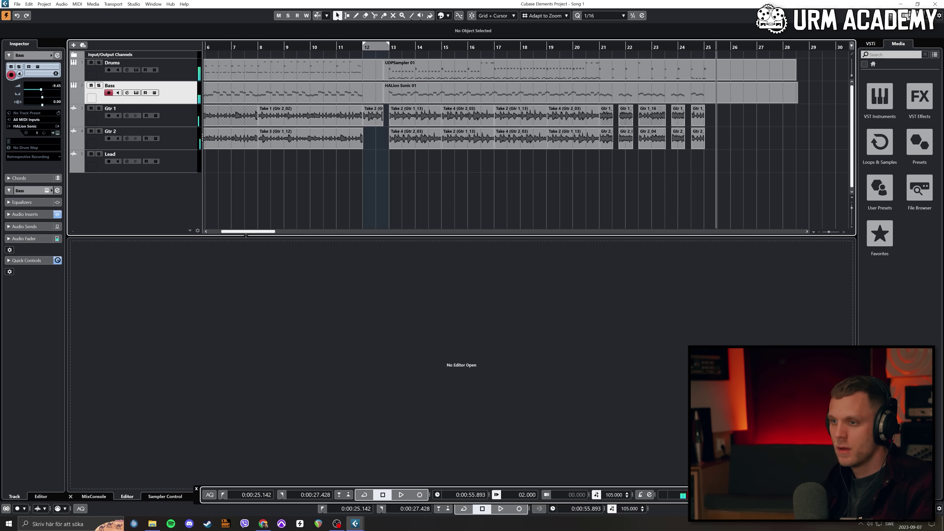